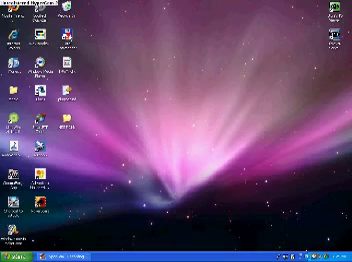
Launch Total Commander, dismiss the nag screen, and open Configuration > Options.
double_click(18, 12)
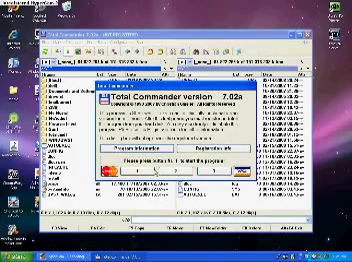
left_click(148, 174)
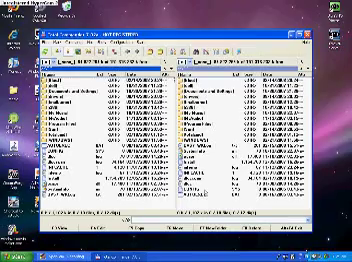
left_click(117, 42)
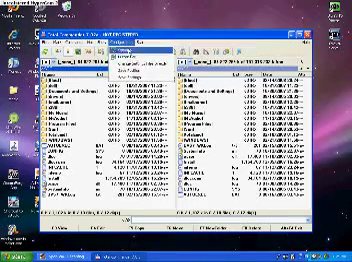
left_click(127, 50)
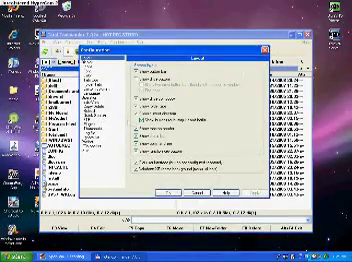
Add the Desktop .wfx file as a file system plugin and close Options.
left_click(95, 128)
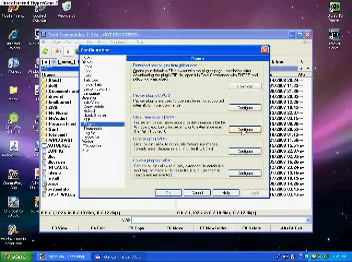
left_click(244, 128)
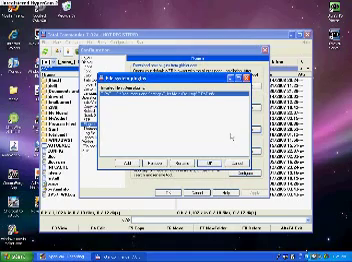
left_click(127, 163)
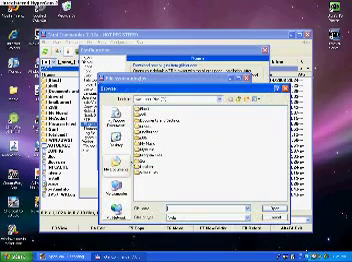
left_click(257, 99)
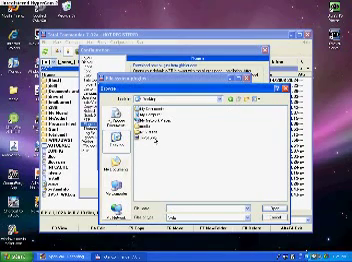
double_click(155, 139)
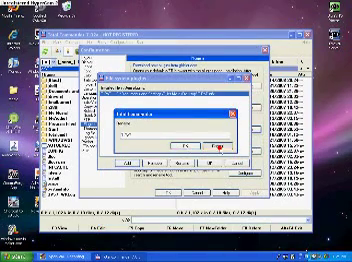
left_click(186, 147)
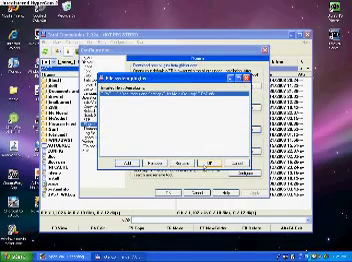
left_click(209, 162)
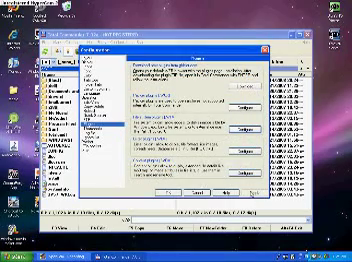
left_click(172, 193)
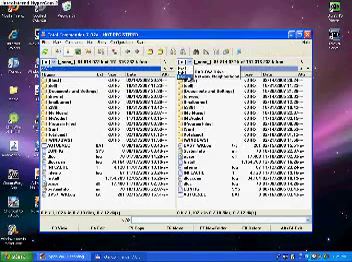
In the right panel, browse Network Neighborhood to the iPhone's ROMs/NES folder.
double_click(186, 72)
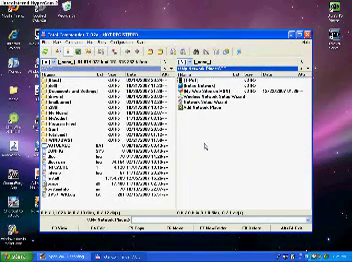
double_click(213, 82)
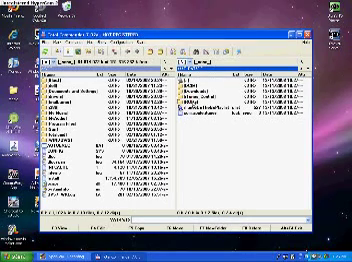
double_click(190, 95)
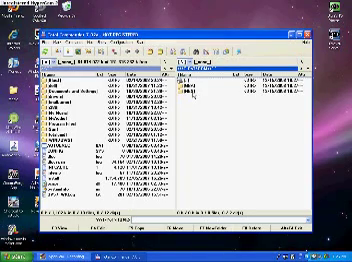
double_click(186, 91)
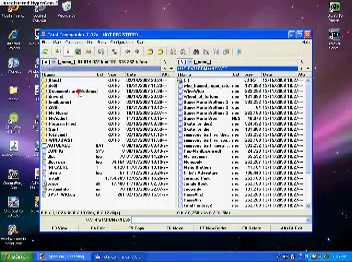
In the left panel, browse from Documents and Settings through the user folder to ROMs.
double_click(65, 91)
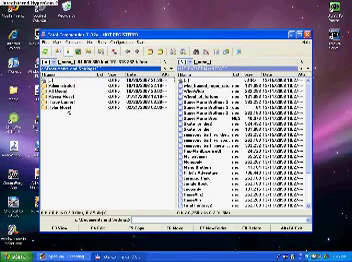
double_click(60, 108)
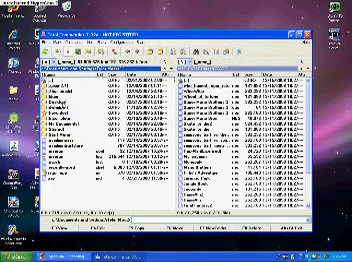
key("Return")
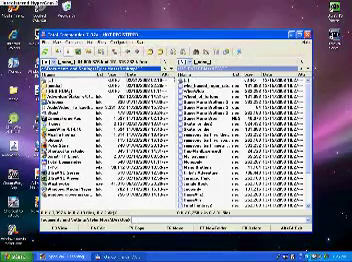
key("Return")
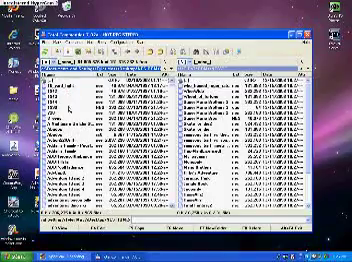
scroll(68, 108, "down", 3)
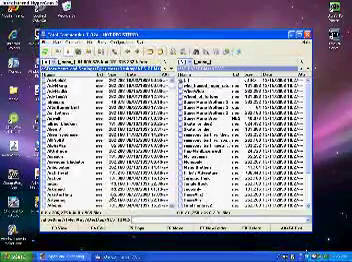
scroll(68, 108, "down", 3)
scroll(68, 108, "down", 3)
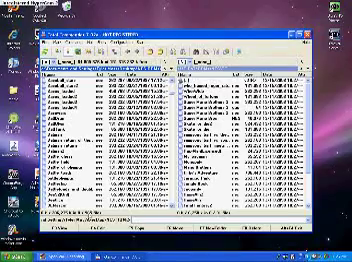
scroll(68, 108, "down", 3)
scroll(68, 108, "down", 3)
scroll(68, 108, "down", 3)
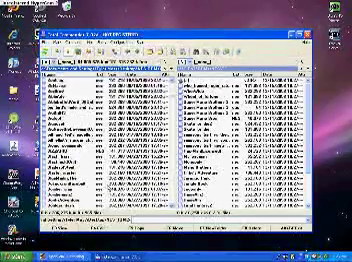
scroll(68, 108, "down", 3)
scroll(68, 108, "down", 3)
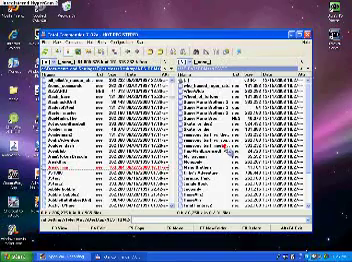
Enter and confirm a name pattern to mark ROM files in the left panel.
key("F7")
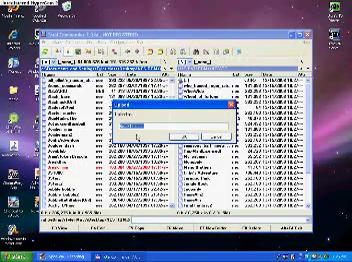
type("a")
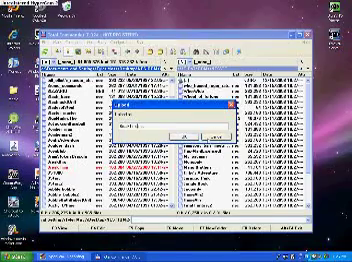
key("Return")
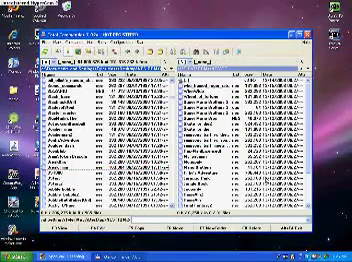
scroll(75, 130, "down", 3)
scroll(75, 130, "down", 3)
scroll(75, 130, "down", 3)
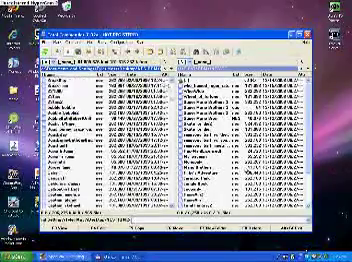
scroll(75, 130, "down", 3)
scroll(75, 130, "down", 2)
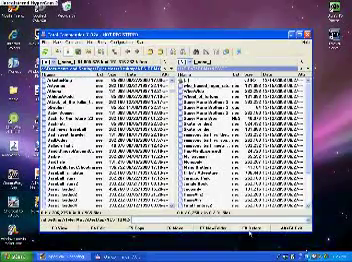